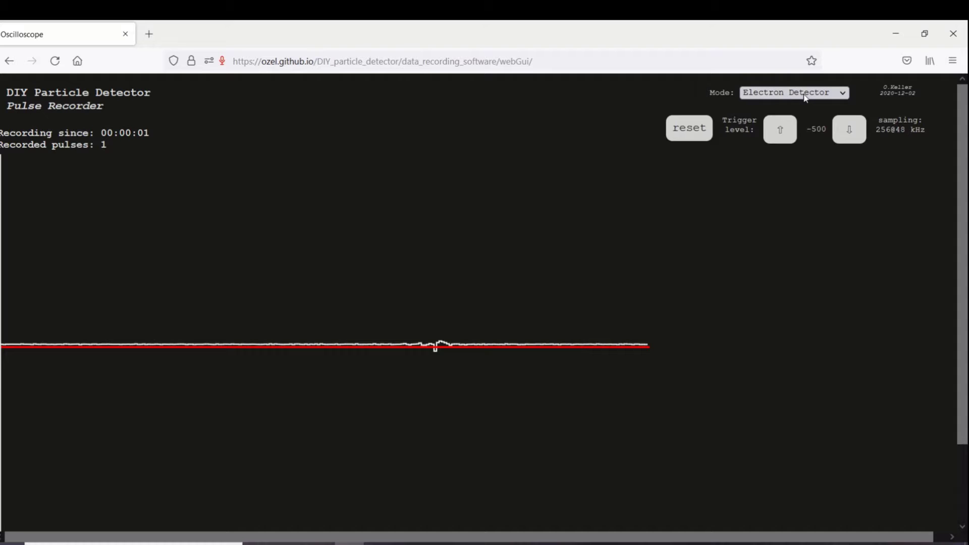
{"action": "left_click", "coordinate": [794, 93]}
{"action": "left_click", "coordinate": [468, 323]}
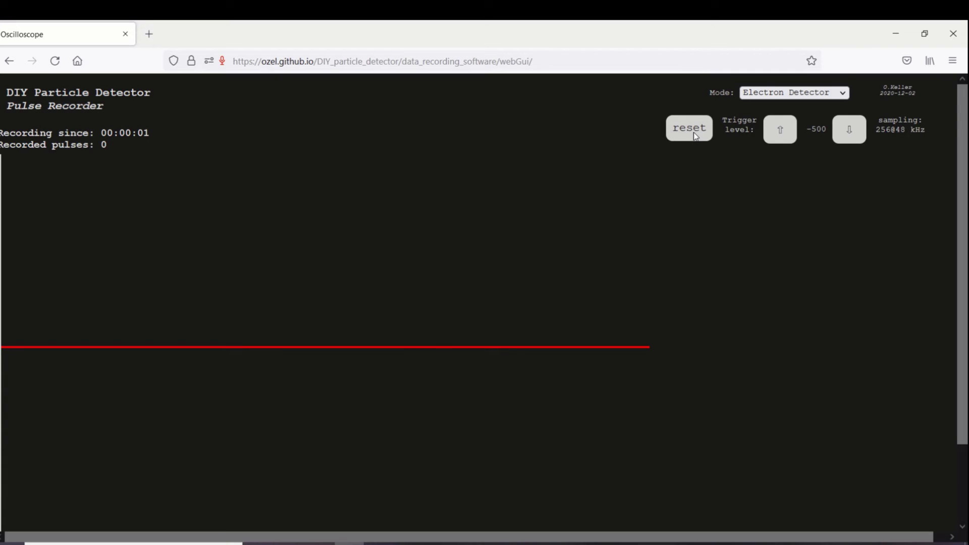
{"action": "left_click", "coordinate": [804, 95]}
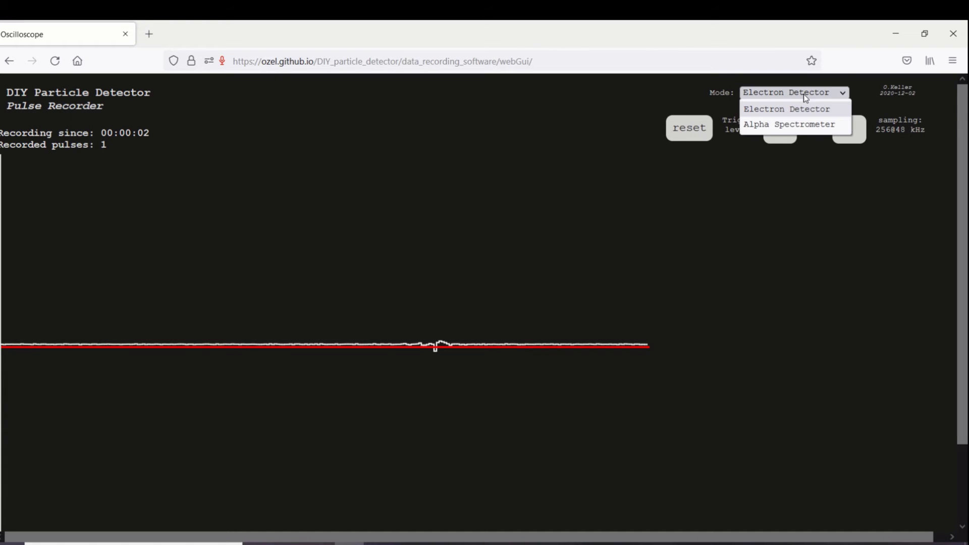
{"action": "left_click", "coordinate": [466, 320]}
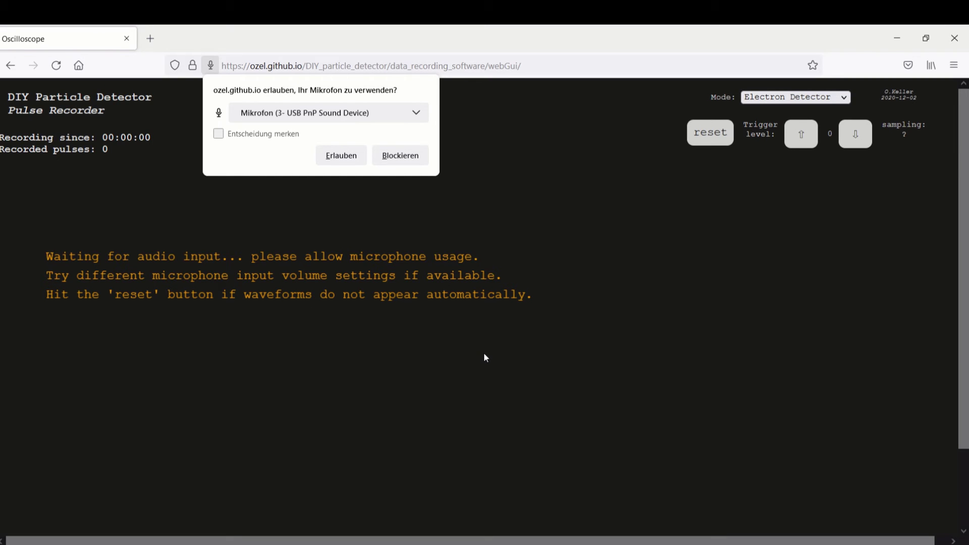
Step: Choose Mikrofon (3- USB PnP Sound Device) as the audio input and allow the page to use it
{"action": "left_click", "coordinate": [415, 117]}
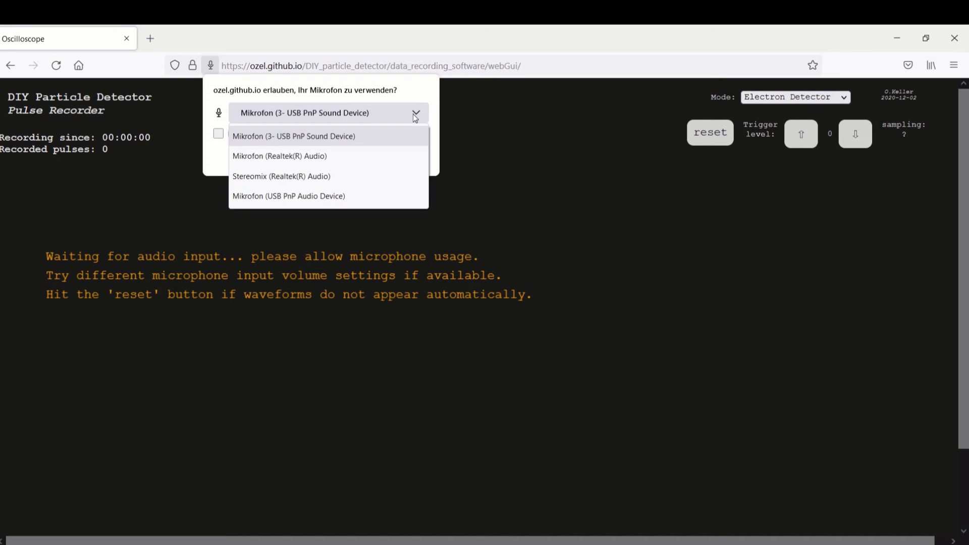
{"action": "left_click", "coordinate": [372, 136]}
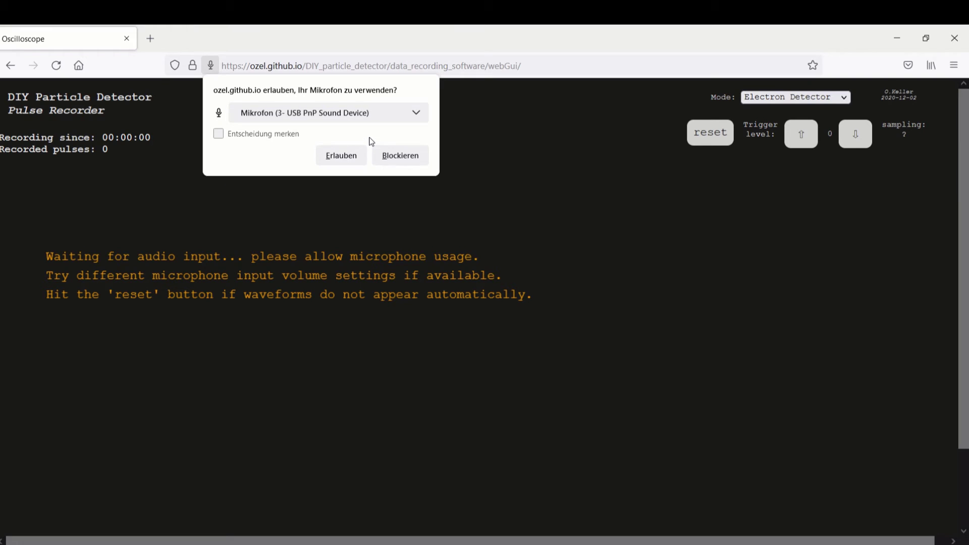
{"action": "left_click", "coordinate": [347, 154]}
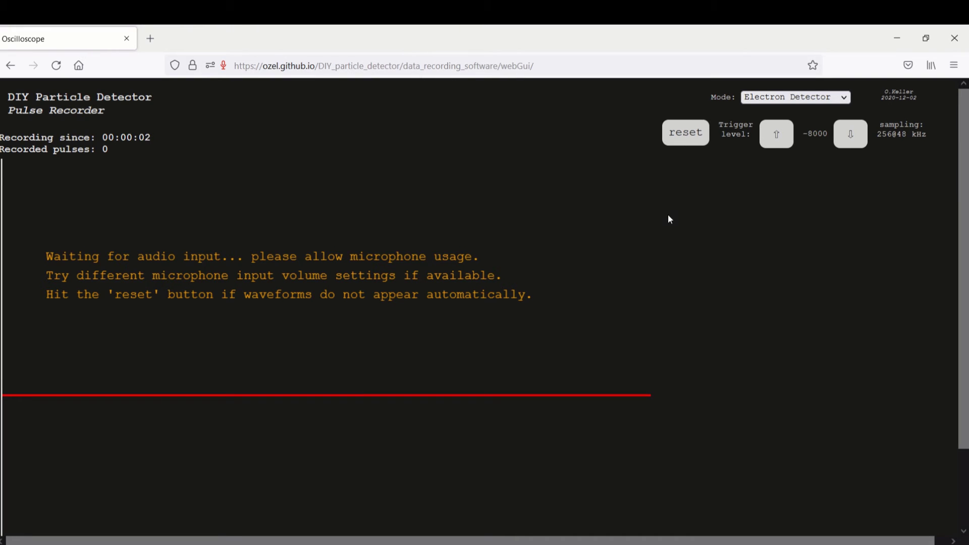
Step: Keep the Electron Detector mode selected and set the trigger level to -500
{"action": "left_click", "coordinate": [765, 100]}
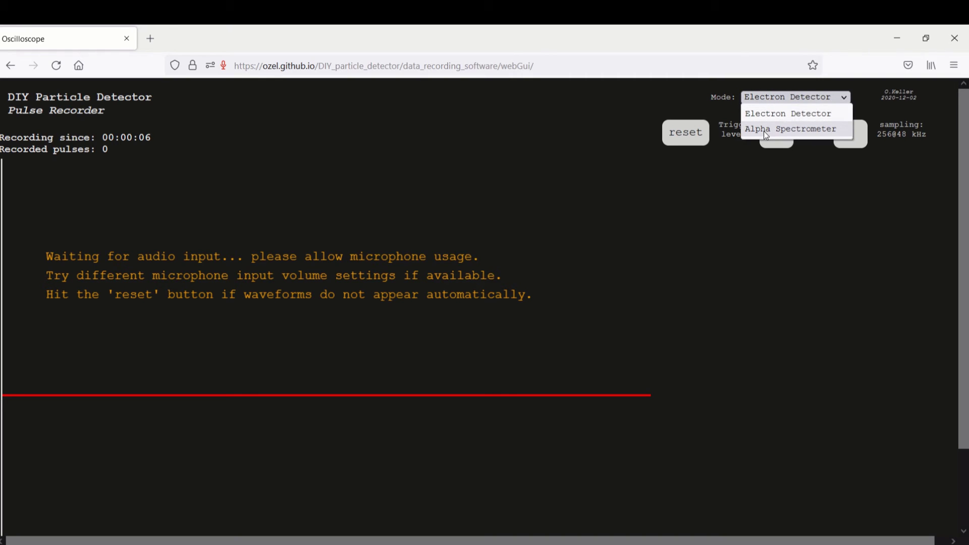
{"action": "left_click", "coordinate": [792, 118]}
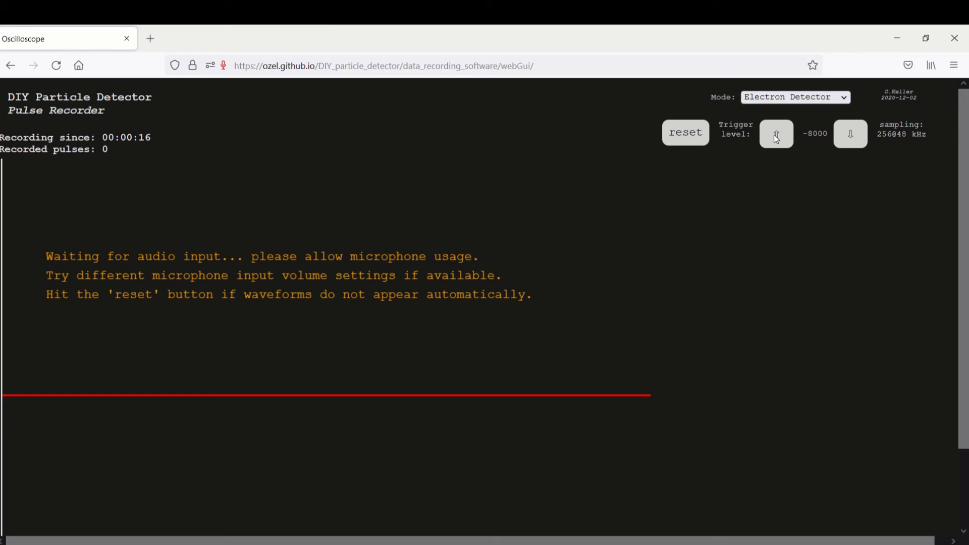
{"action": "left_click", "coordinate": [776, 135]}
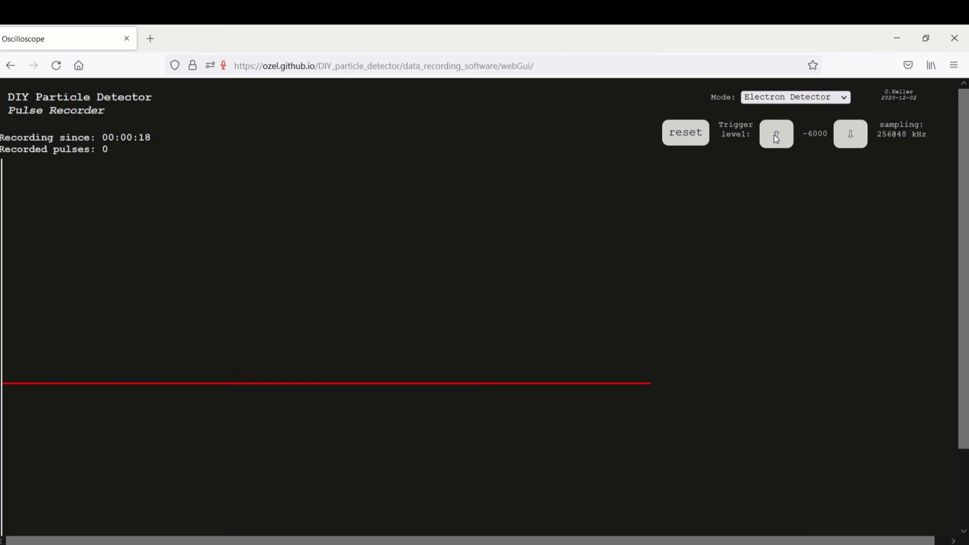
{"action": "left_click", "coordinate": [775, 135]}
{"action": "left_click", "coordinate": [776, 135]}
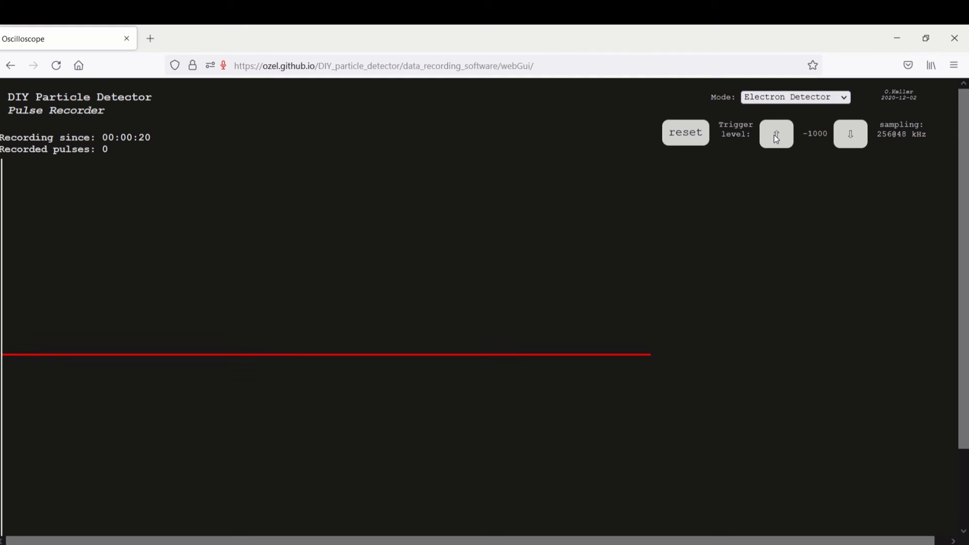
{"action": "left_click", "coordinate": [776, 135]}
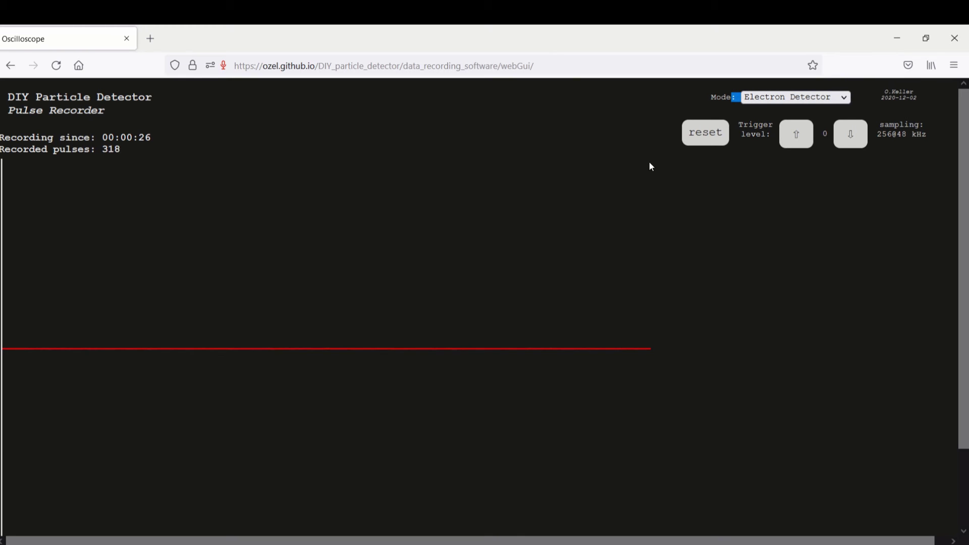
{"action": "left_click", "coordinate": [850, 136]}
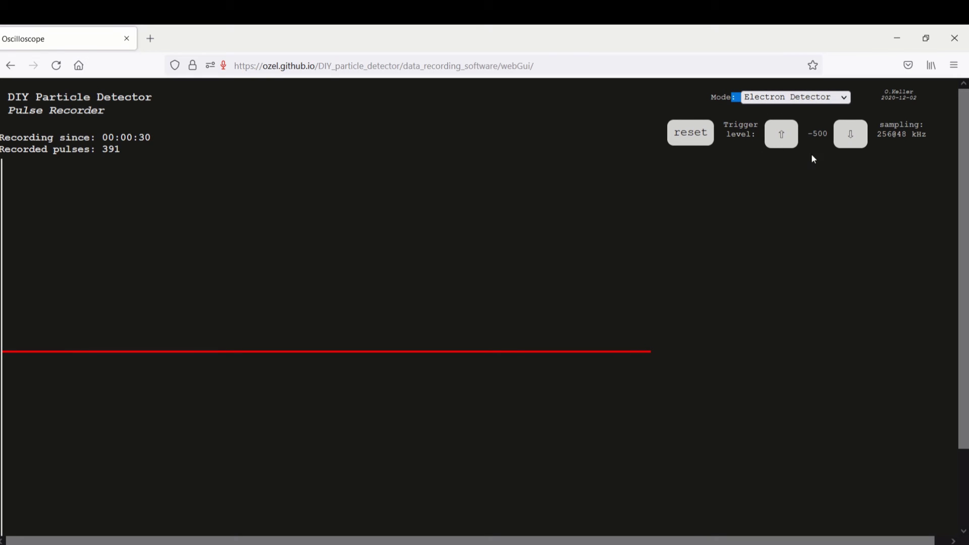
Step: Switch the pulse recorder to Alpha Spectrometer mode and set its trigger level to -100
{"action": "left_click", "coordinate": [796, 99]}
{"action": "left_click", "coordinate": [794, 131]}
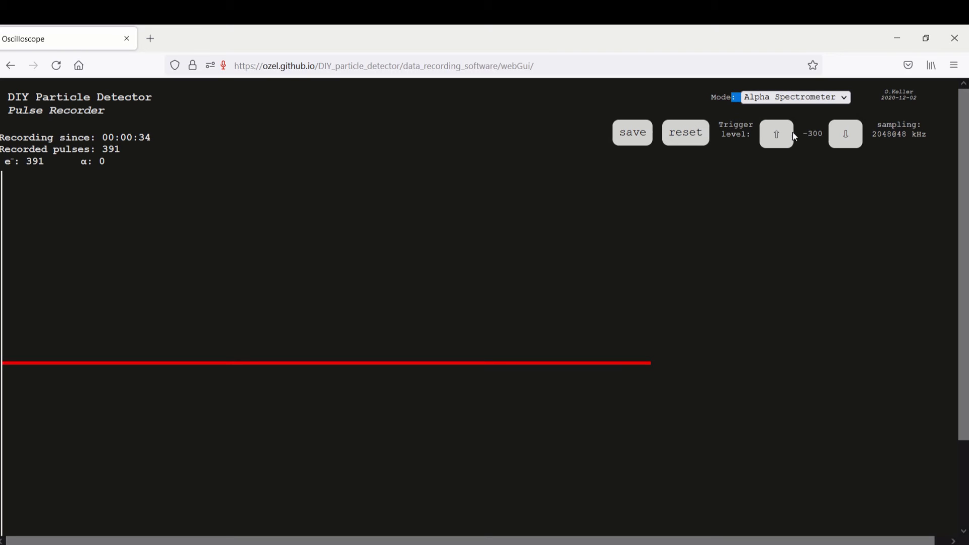
{"action": "left_click", "coordinate": [789, 147]}
{"action": "left_click", "coordinate": [789, 146]}
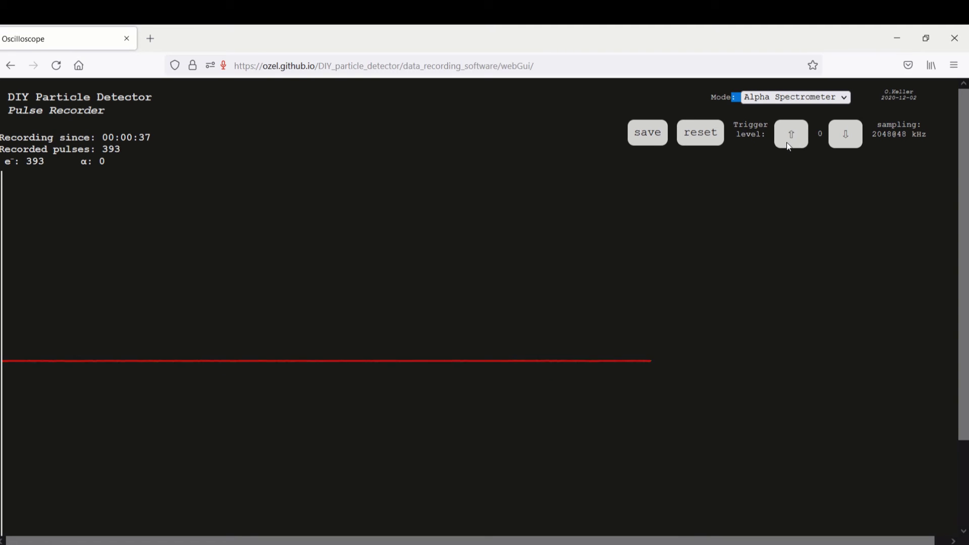
{"action": "left_click", "coordinate": [841, 135]}
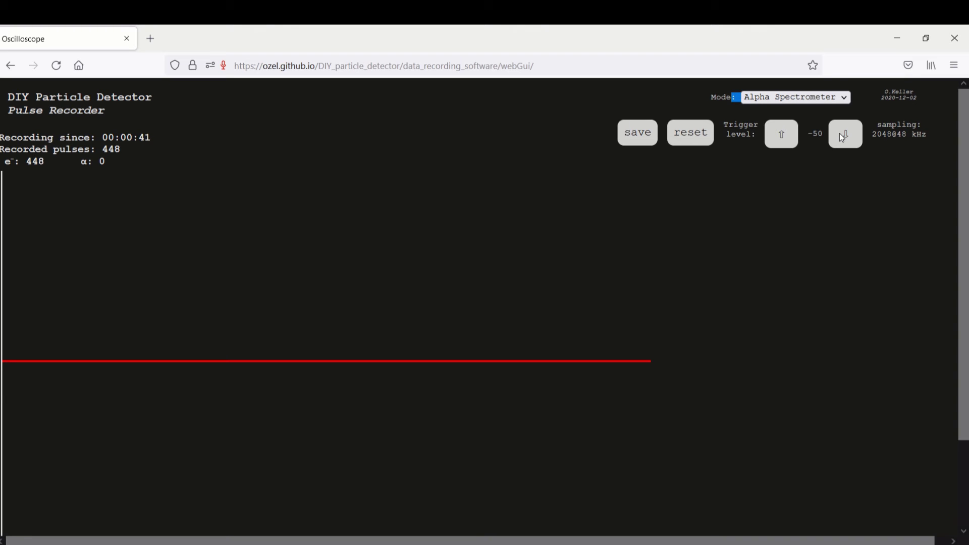
{"action": "left_click", "coordinate": [840, 134]}
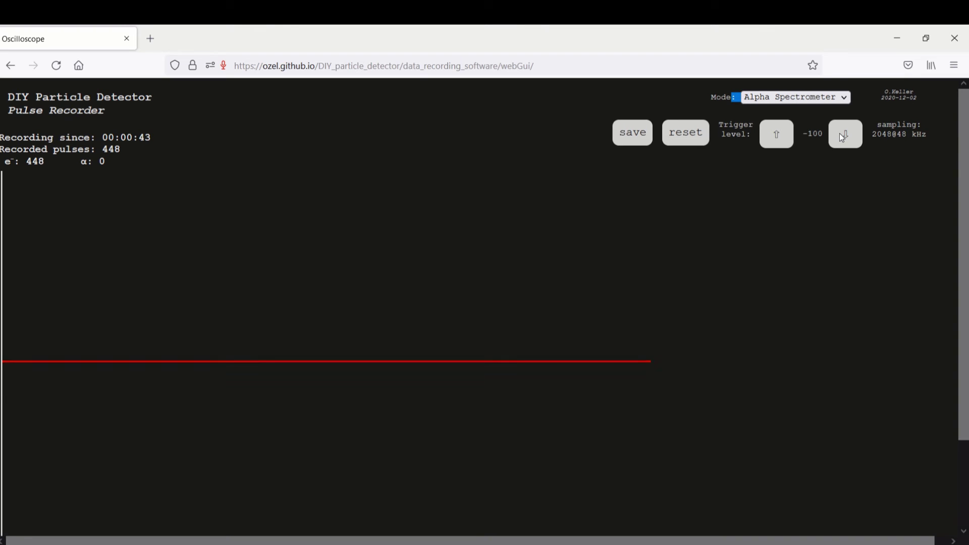
Step: Reset the alpha spectrometer's pulse recording and lower the trigger level to -150
{"action": "left_click", "coordinate": [684, 143]}
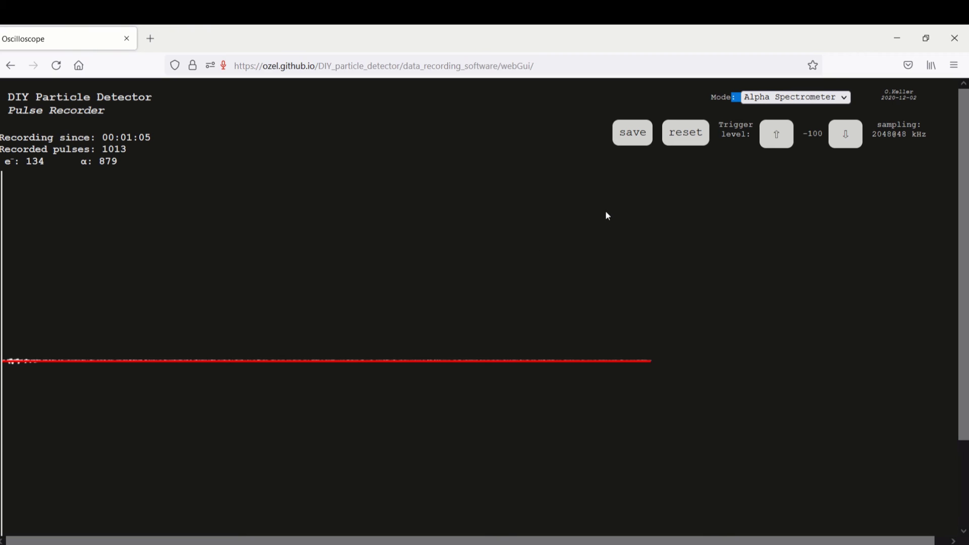
{"action": "left_click", "coordinate": [700, 140]}
{"action": "left_click", "coordinate": [690, 101]}
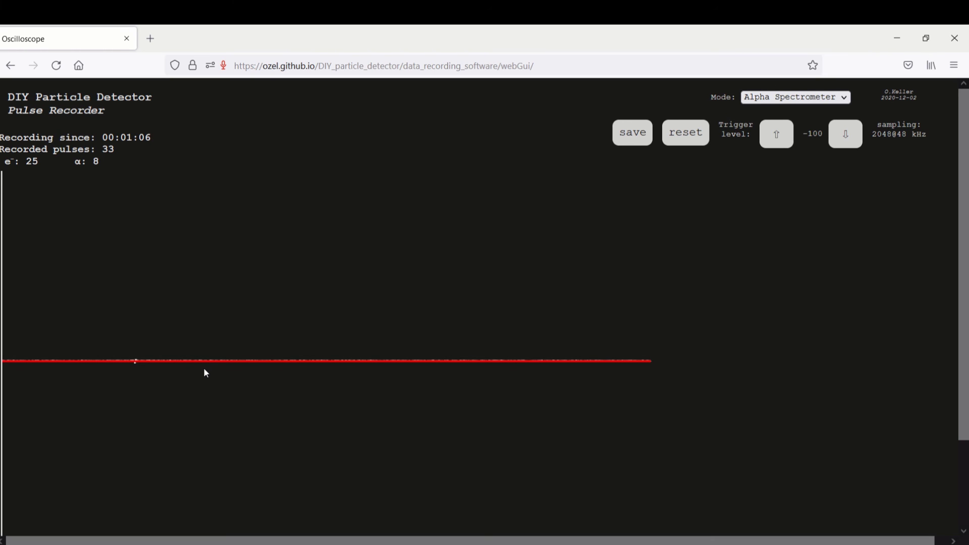
{"action": "left_click", "coordinate": [856, 135]}
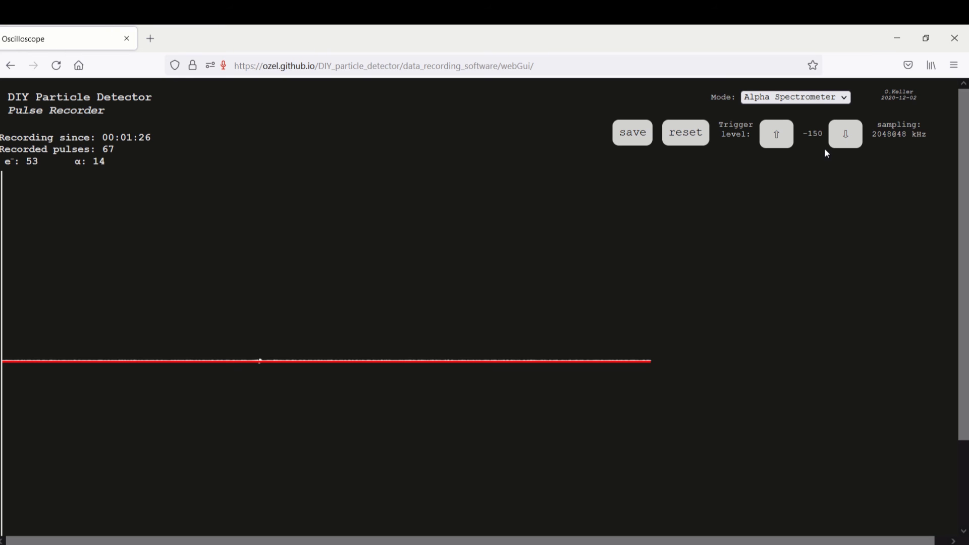
Step: Switch the pulse recorder back to Electron Detector mode and set the trigger level to -500
{"action": "left_click", "coordinate": [837, 101]}
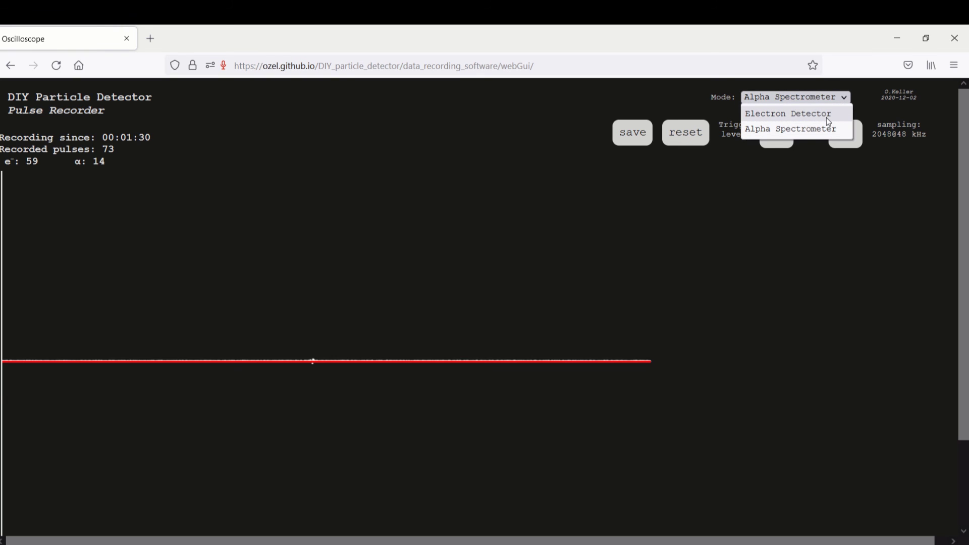
{"action": "left_click", "coordinate": [826, 118]}
{"action": "left_click", "coordinate": [783, 144]}
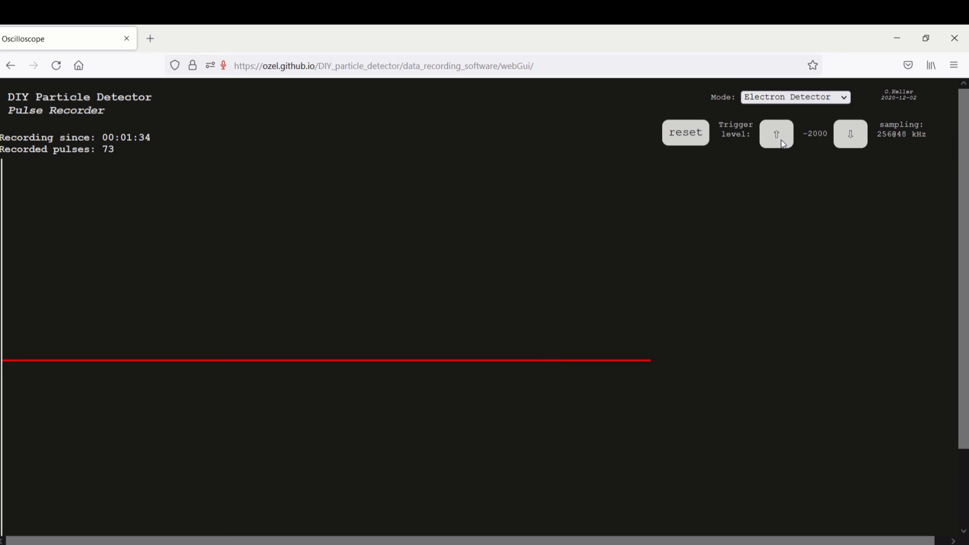
{"action": "left_click", "coordinate": [783, 144]}
{"action": "left_click", "coordinate": [783, 144]}
{"action": "left_click", "coordinate": [783, 144]}
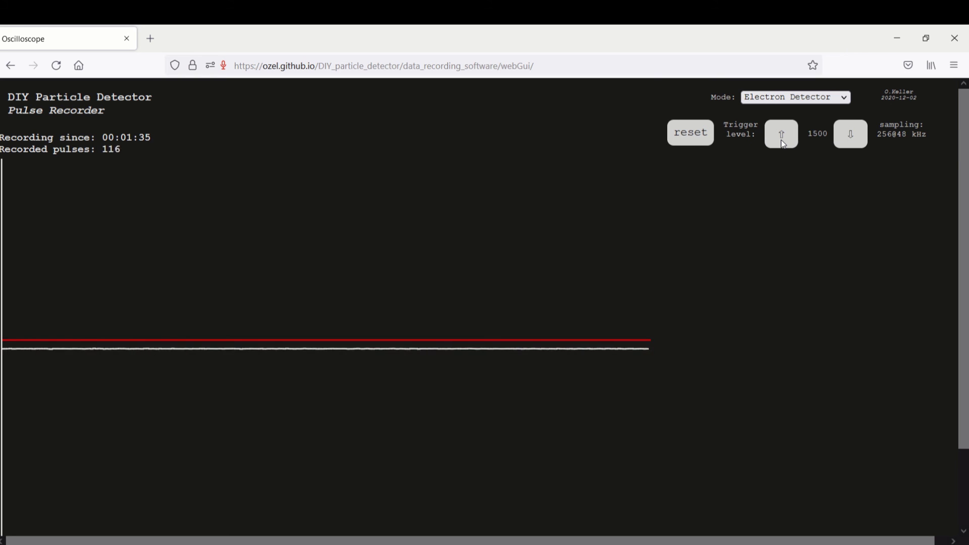
{"action": "left_click", "coordinate": [867, 134]}
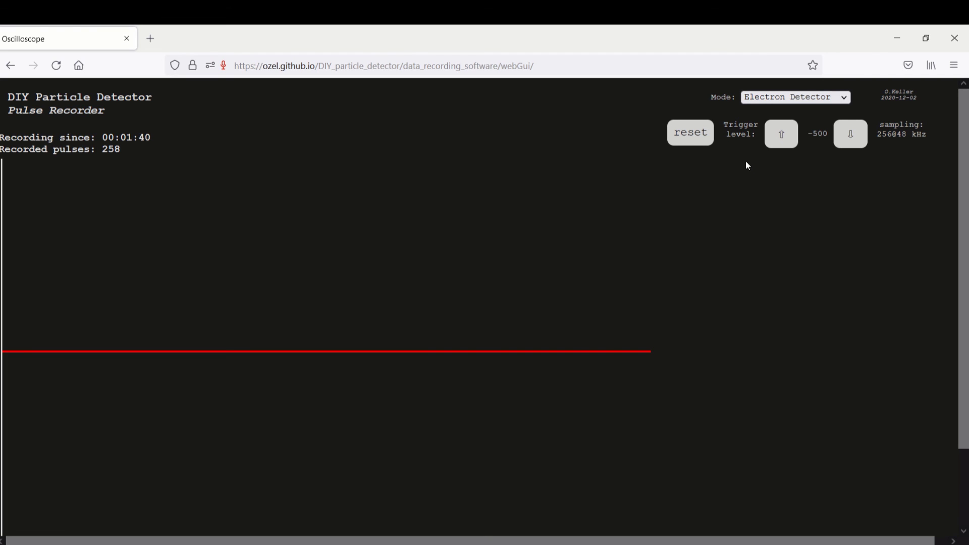
Step: Reset the pulse recording to start a fresh count in Electron Detector mode
{"action": "left_click", "coordinate": [692, 145]}
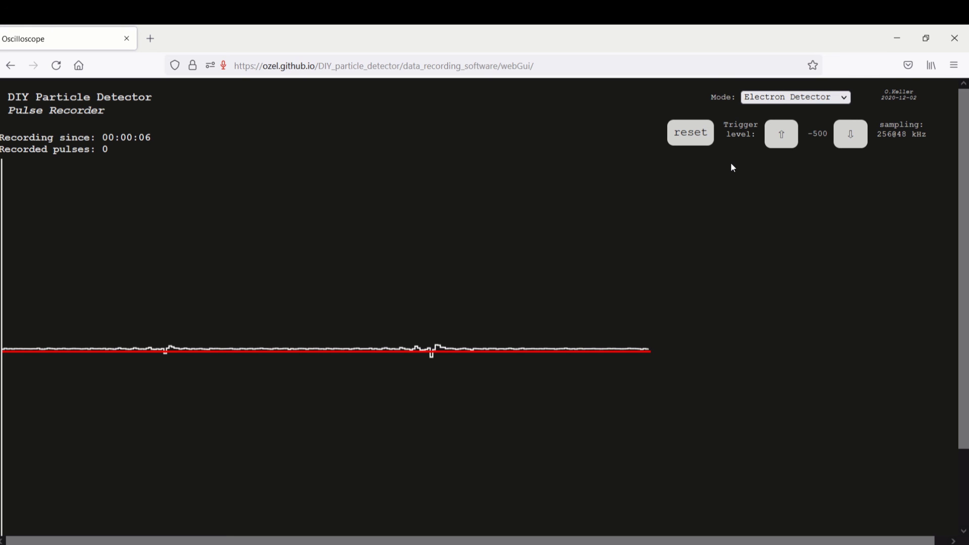
{"action": "left_click", "coordinate": [770, 94]}
{"action": "left_click", "coordinate": [784, 175]}
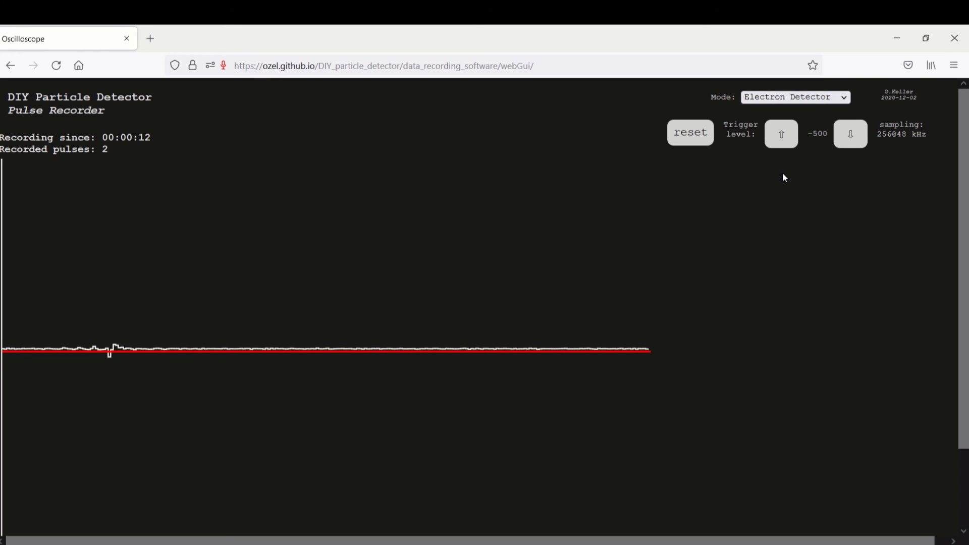